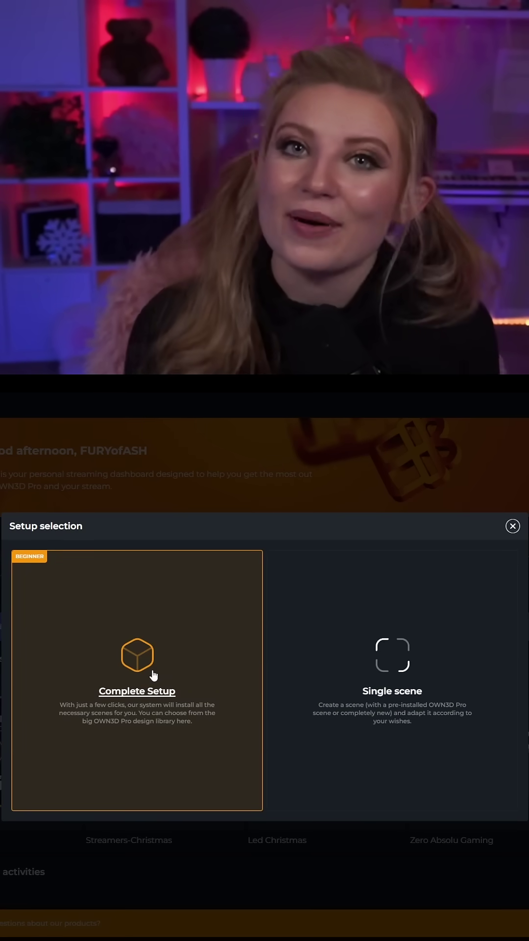
- Choose OWN3D Pro's Complete Setup and add a 1920×1080 browser source in OBS
click(153, 675)
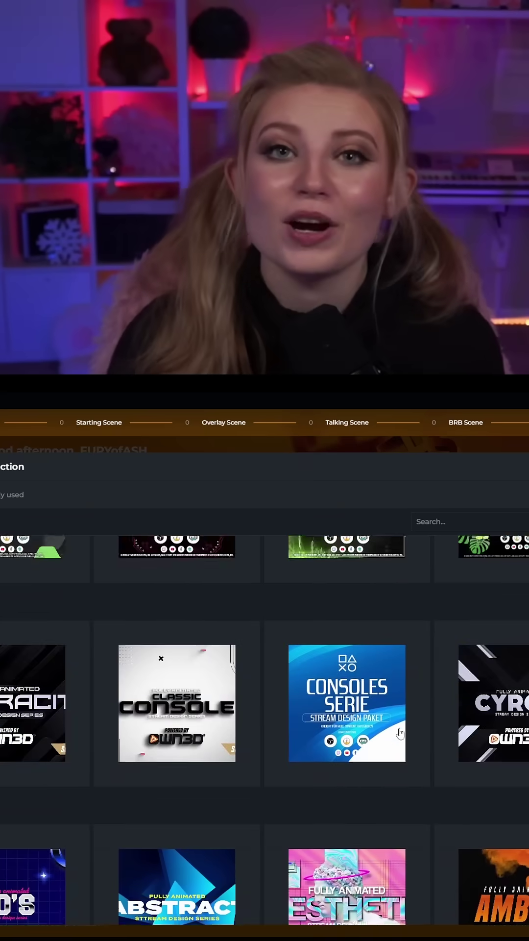
scroll(401, 733, down, 3)
scroll(395, 736, down, 3)
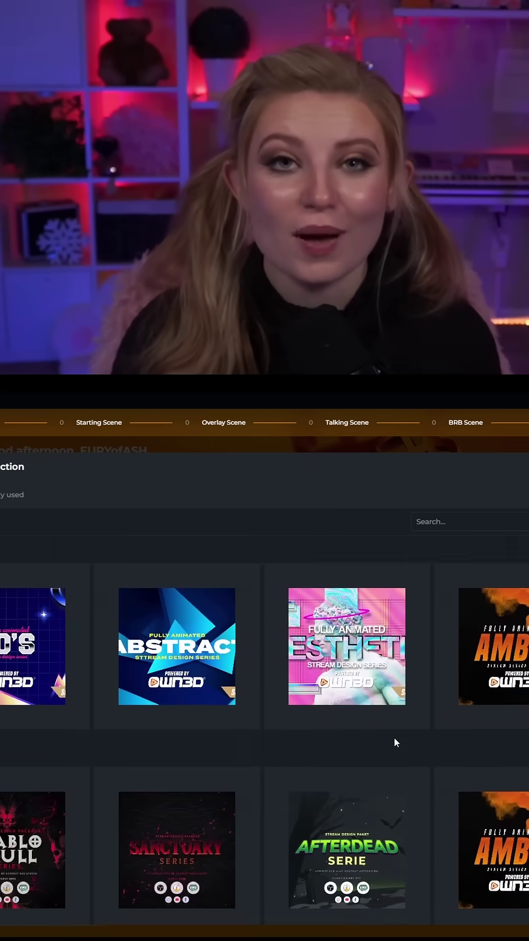
scroll(393, 736, down, 3)
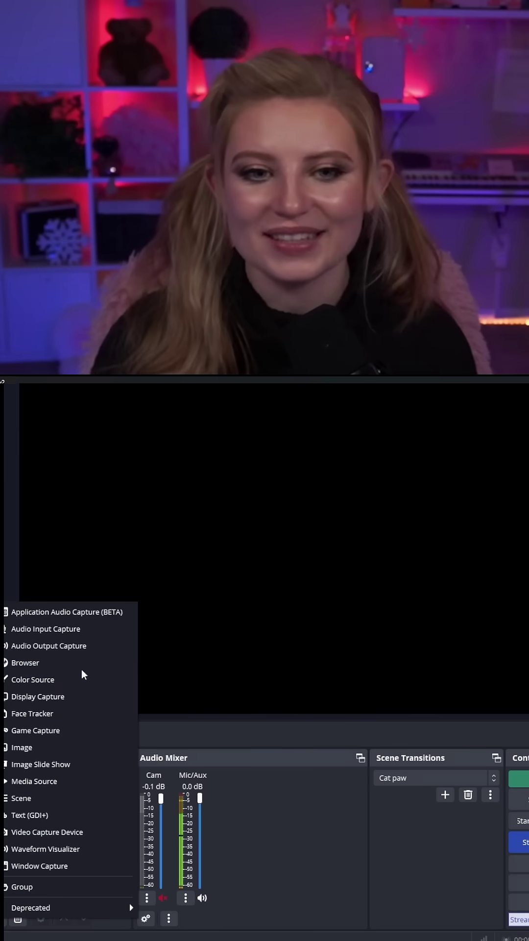
click(56, 662)
text(Starting Soon overla)
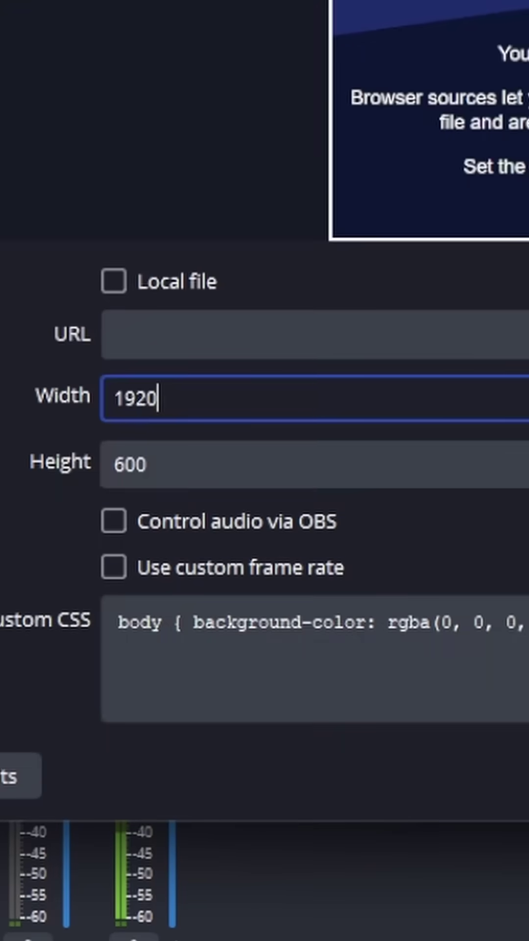
key(Tab)
click(279, 326)
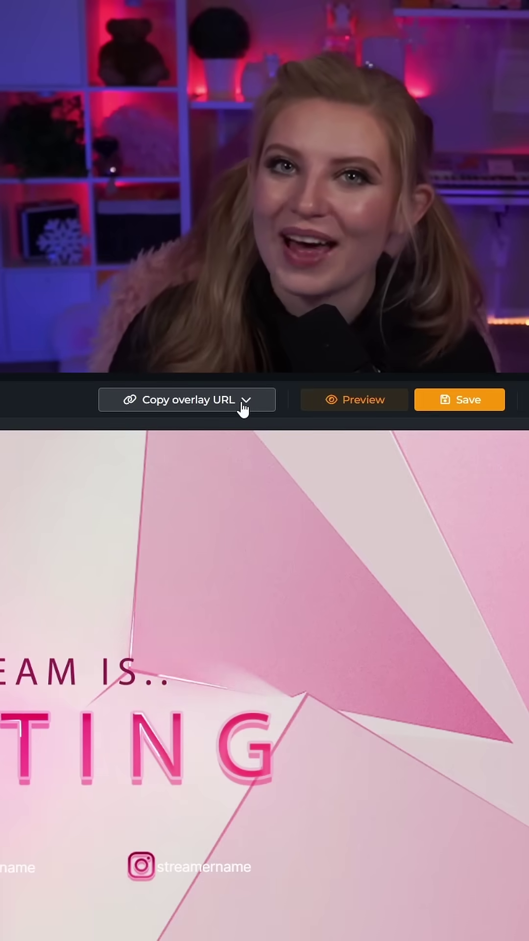
- Bring up the overlay URL copy options for Pinkit's starting scene
click(244, 408)
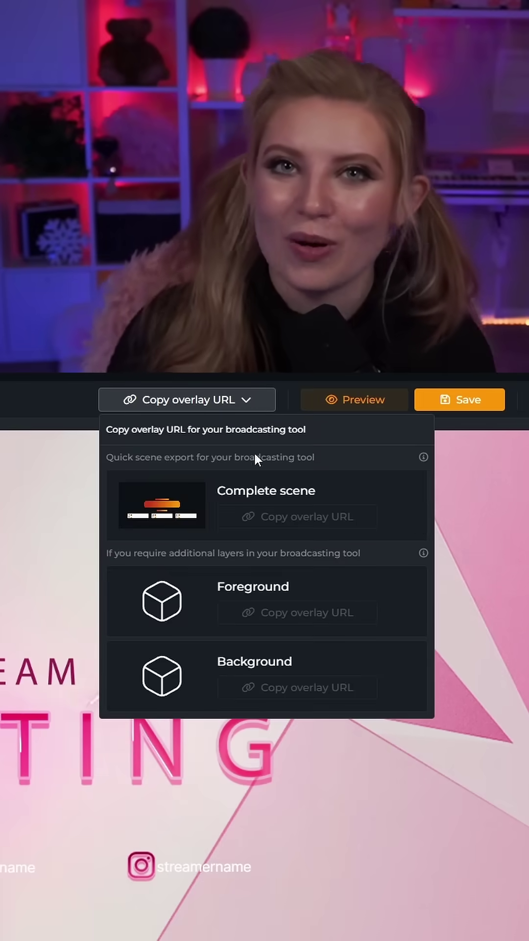